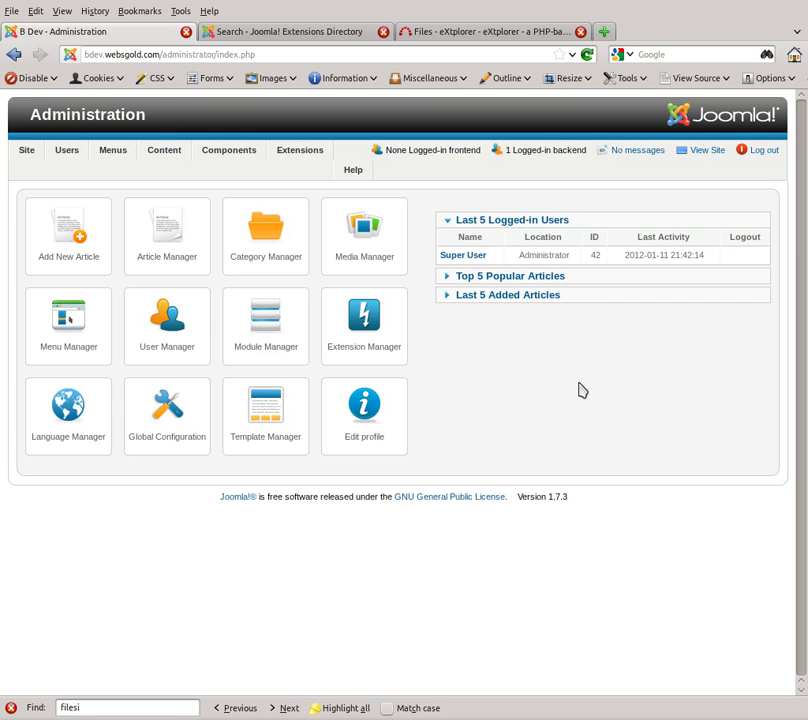
Step: Open the eXtplorer listing in the Joomla Extensions Directory and go to its download files page
left_click(288, 38)
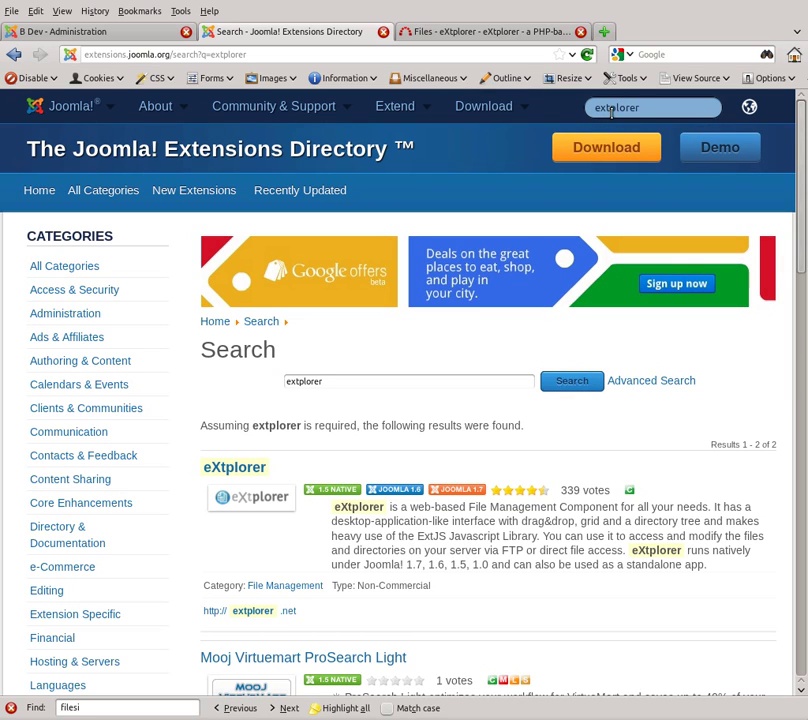
left_click(227, 470)
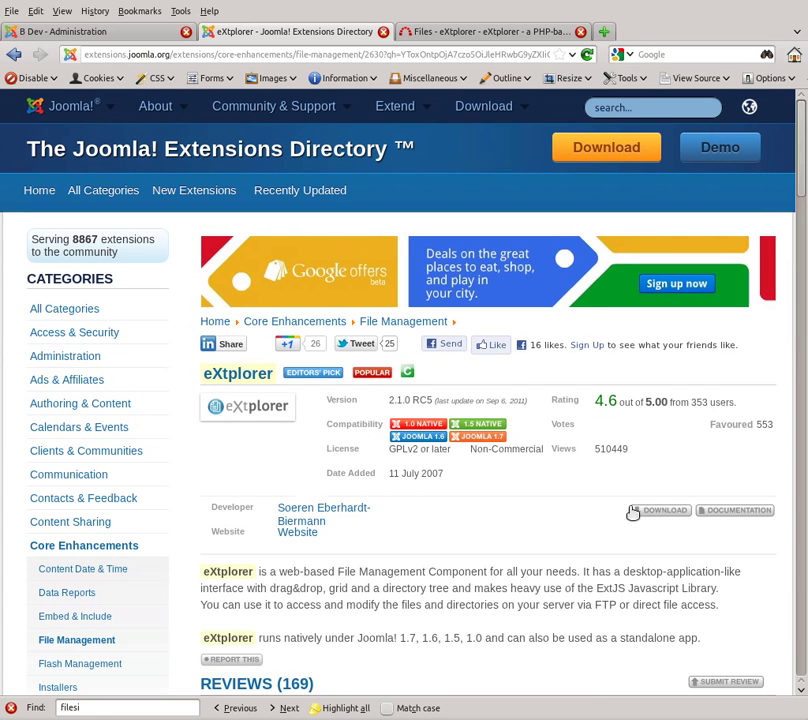
left_click(659, 512)
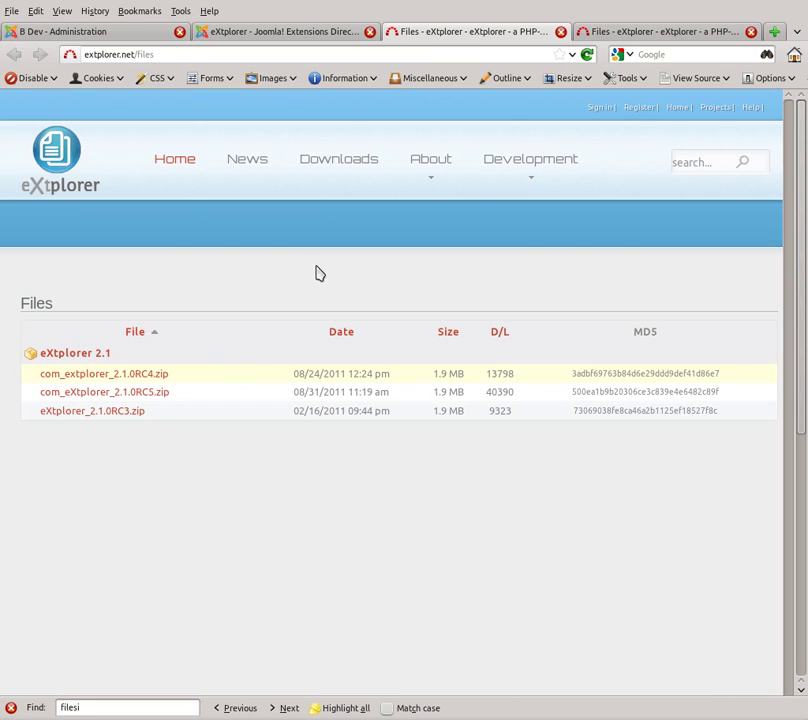
Step: Open the eXtplorer component from the Joomla administration and browse the tmp folder and its aec subfolder
left_click(135, 35)
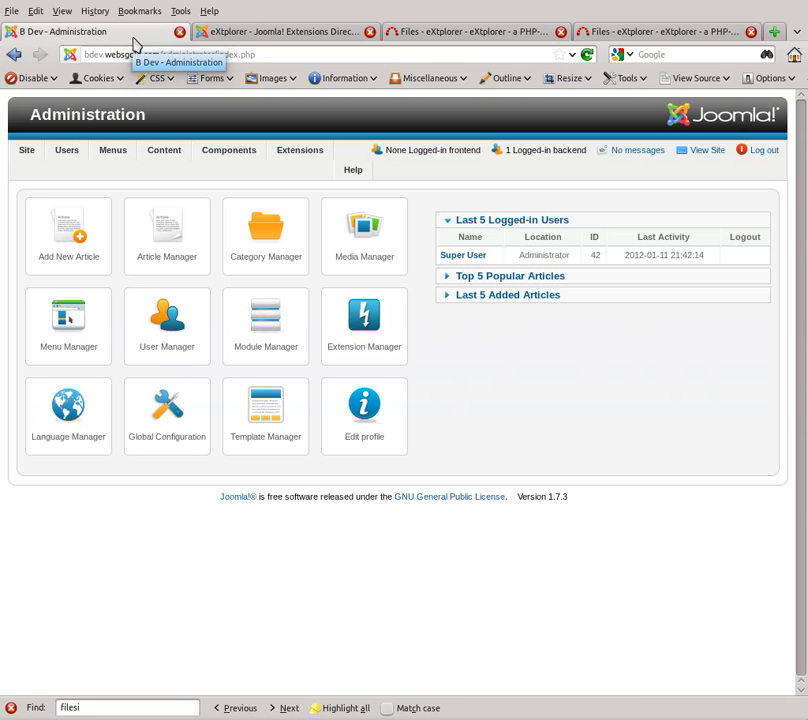
mouse_move(195, 150)
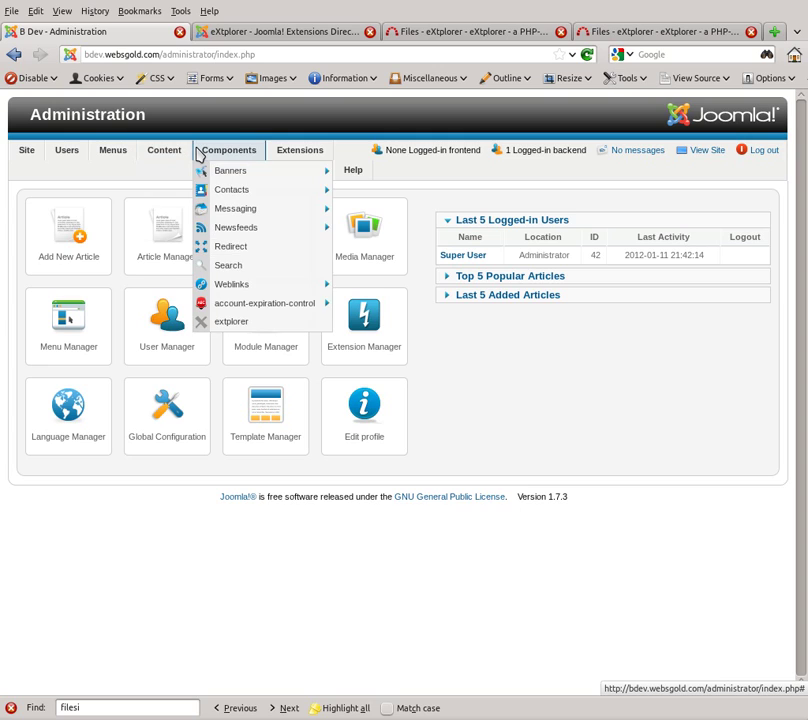
left_click(232, 322)
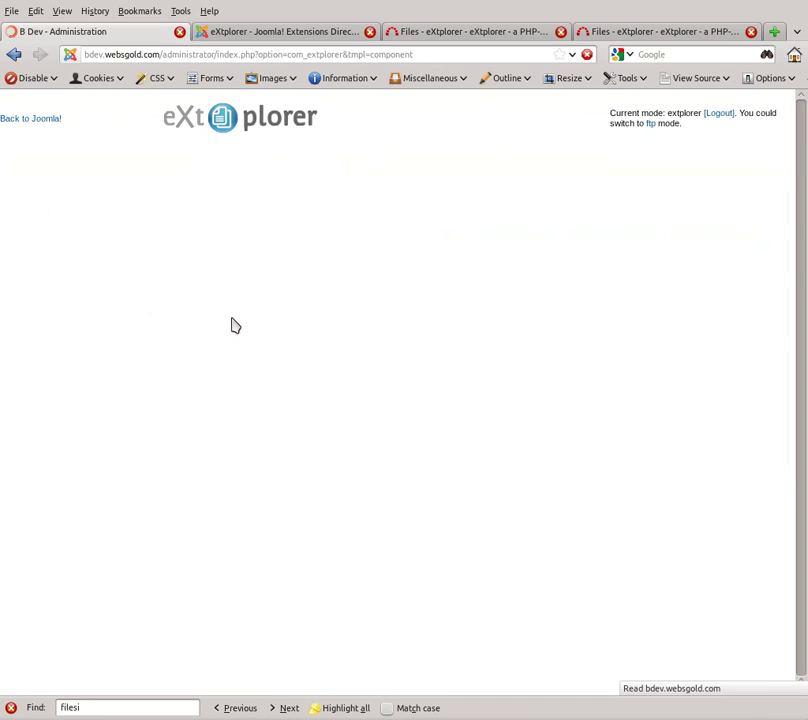
left_click(48, 376)
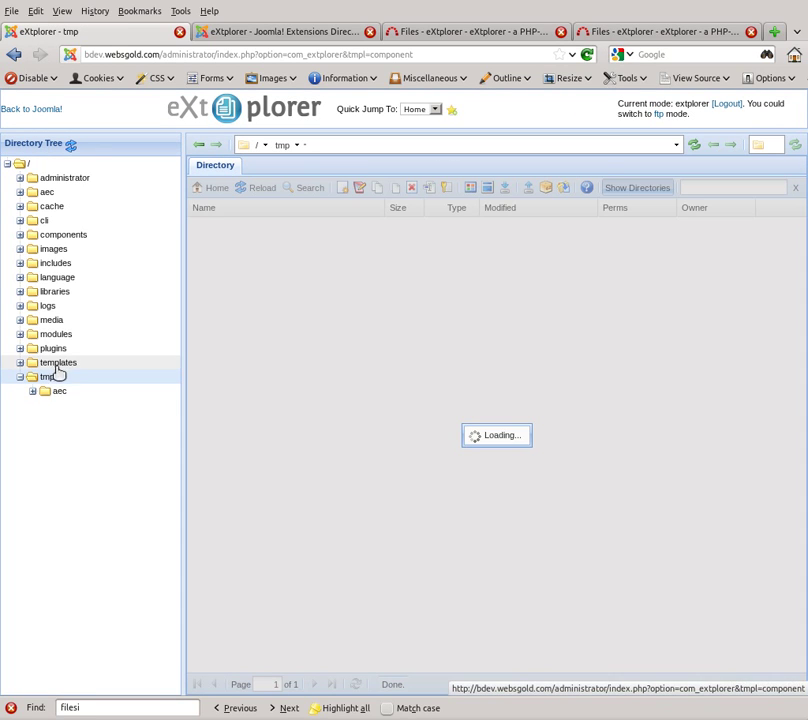
left_click(49, 378)
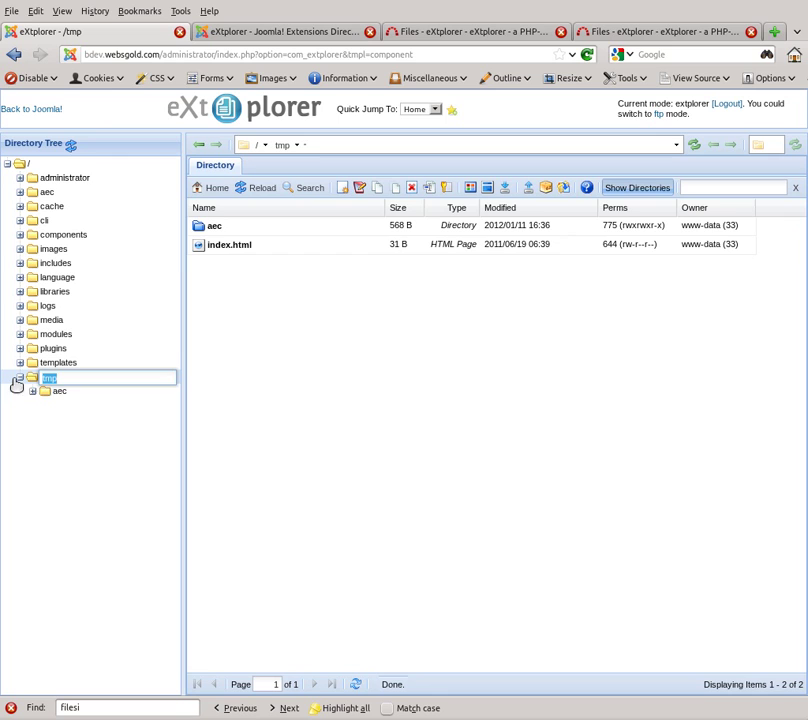
left_click(44, 392)
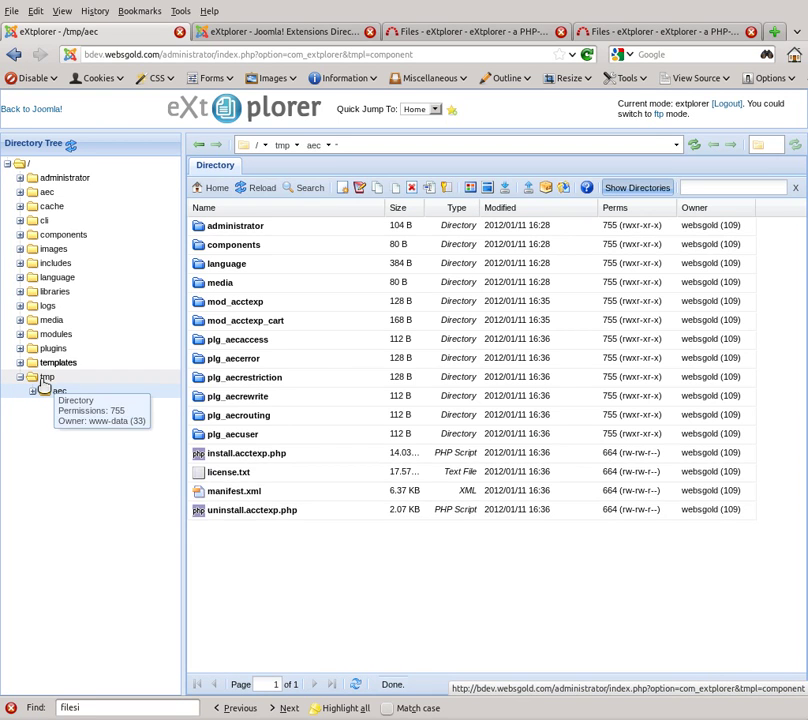
left_click(38, 378)
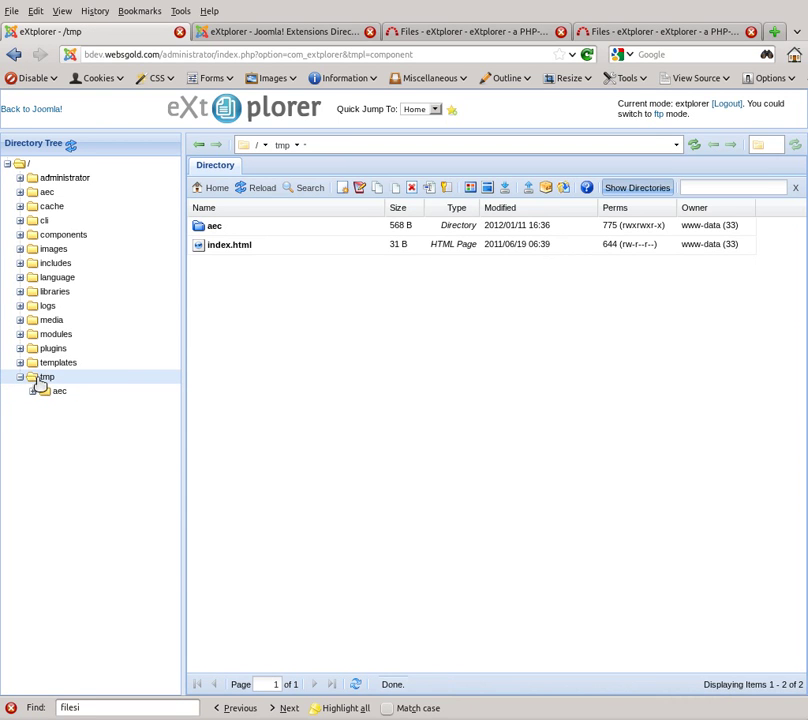
right_click(26, 380)
left_click(39, 397)
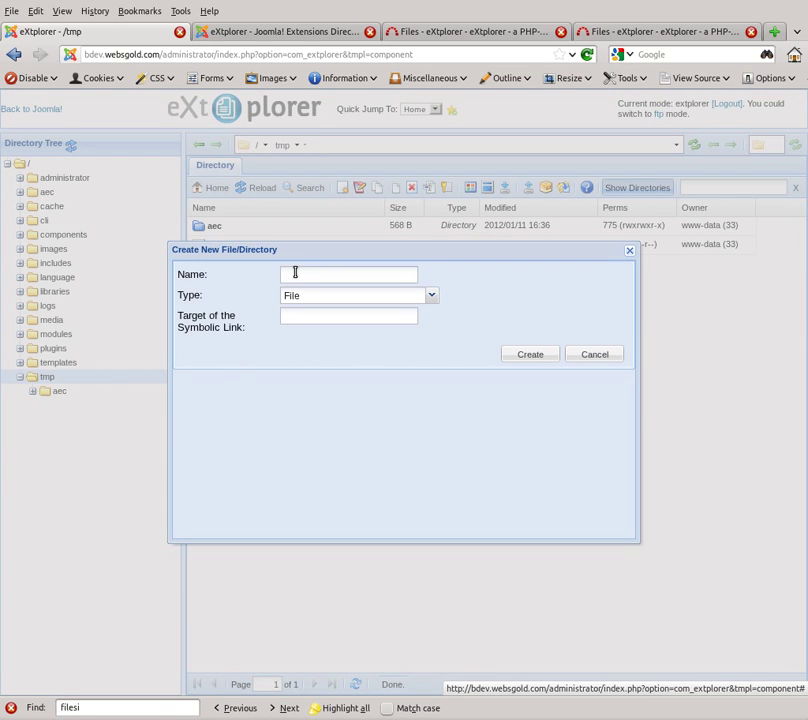
left_click(295, 272)
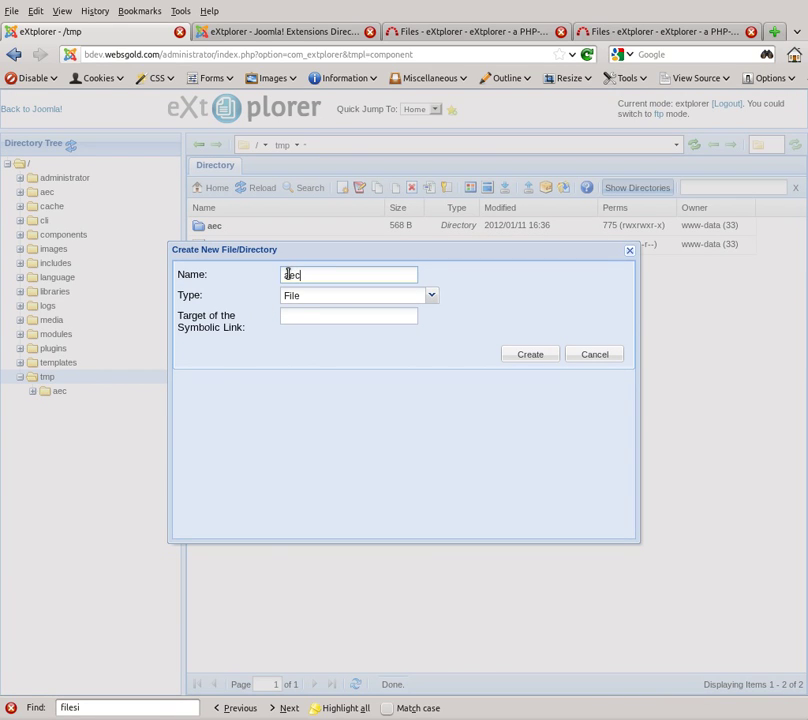
left_click(289, 306)
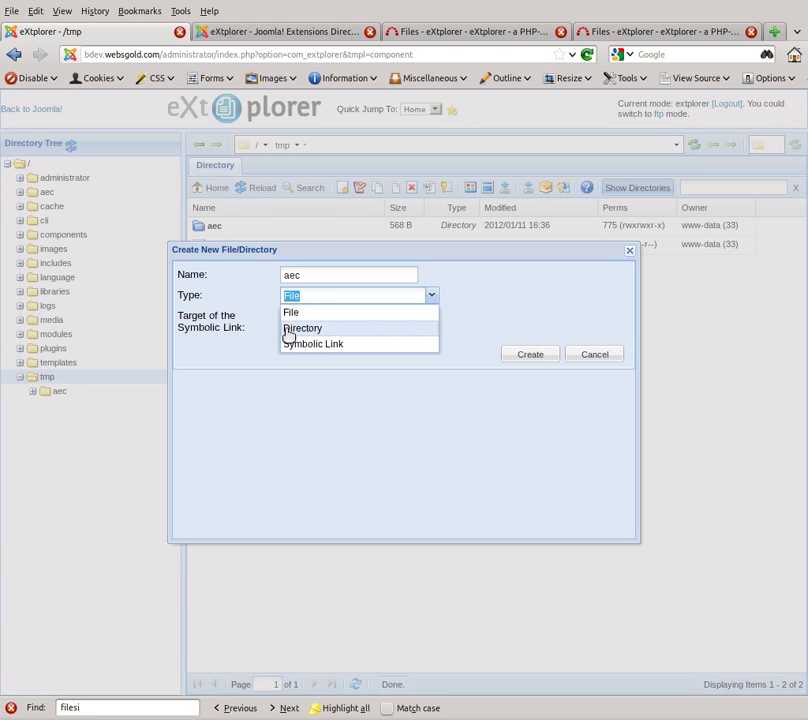
left_click(288, 332)
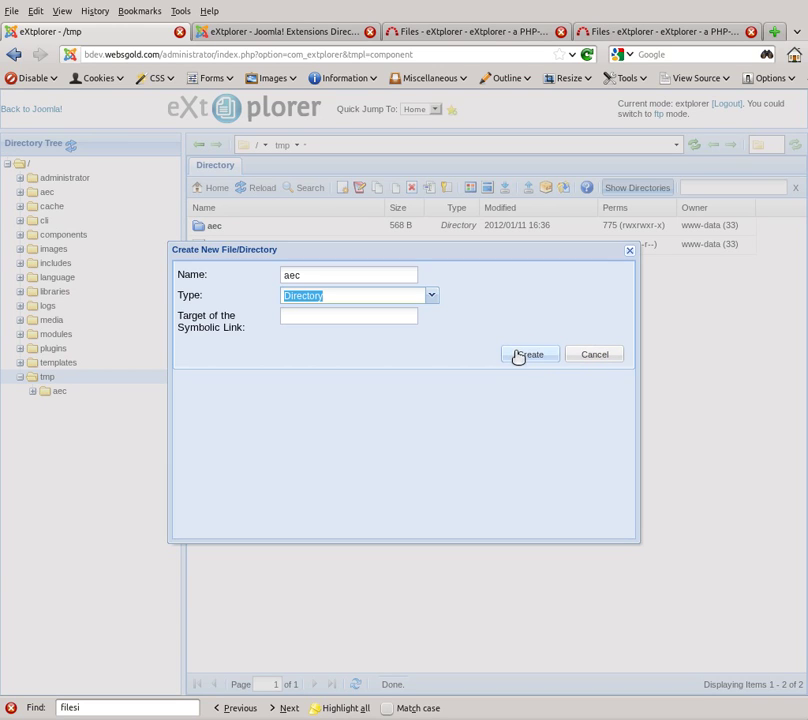
left_click(630, 250)
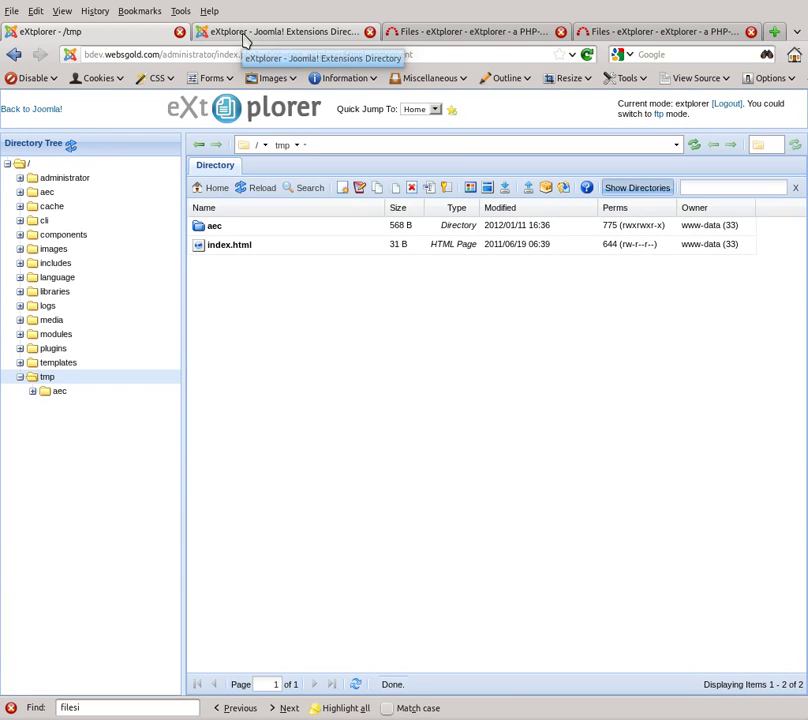
left_click(58, 397)
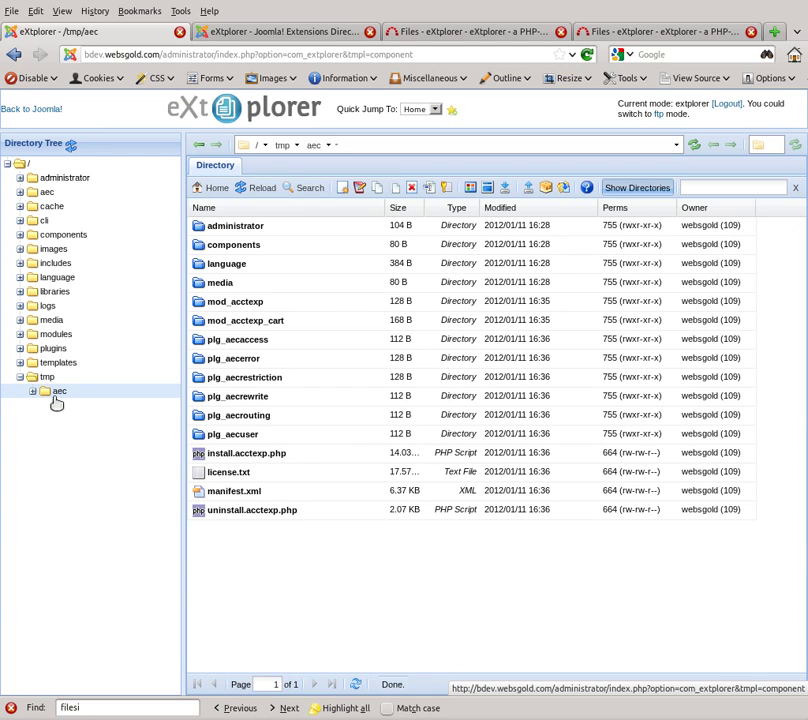
right_click(57, 399)
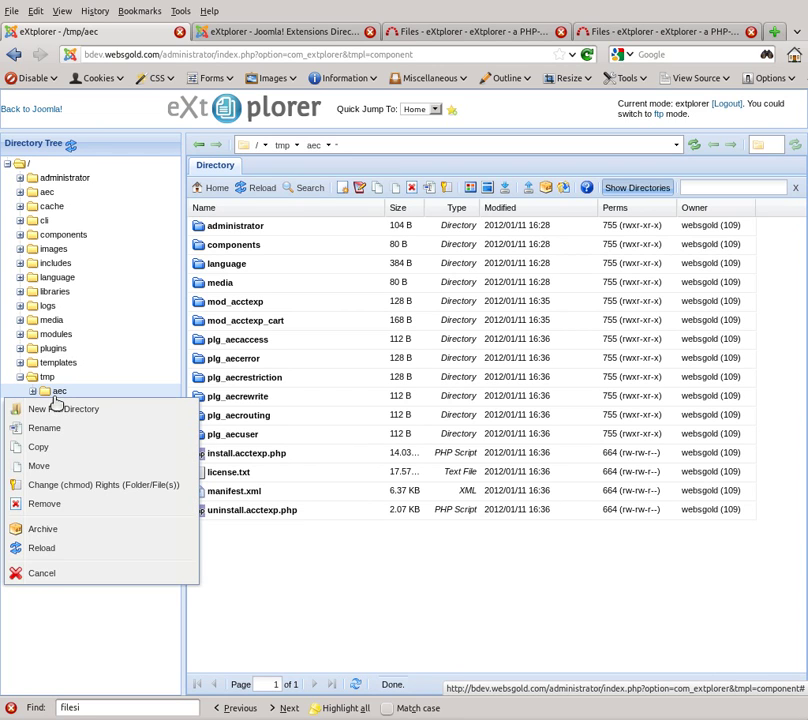
left_click(57, 487)
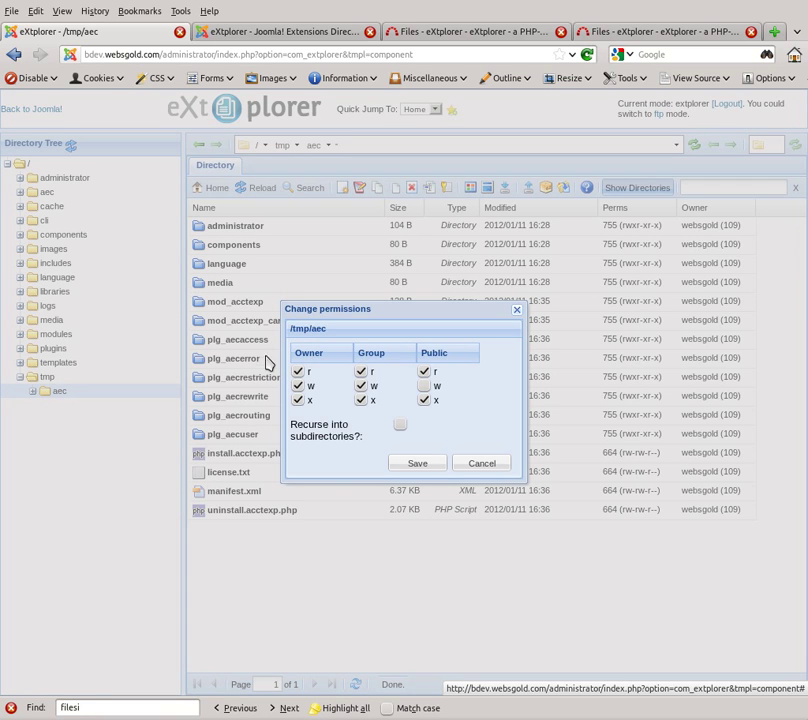
left_click(482, 463)
left_click(398, 460)
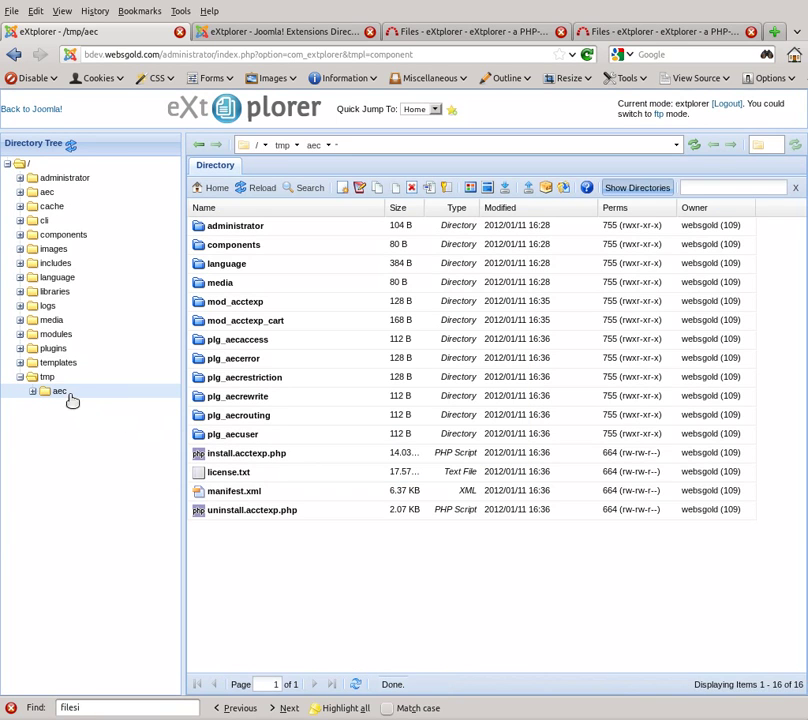
Step: Save the /tmp/aec permissions with read, write and execute for owner and group, read and execute for public, without recursing into subdirectories
right_click(60, 394)
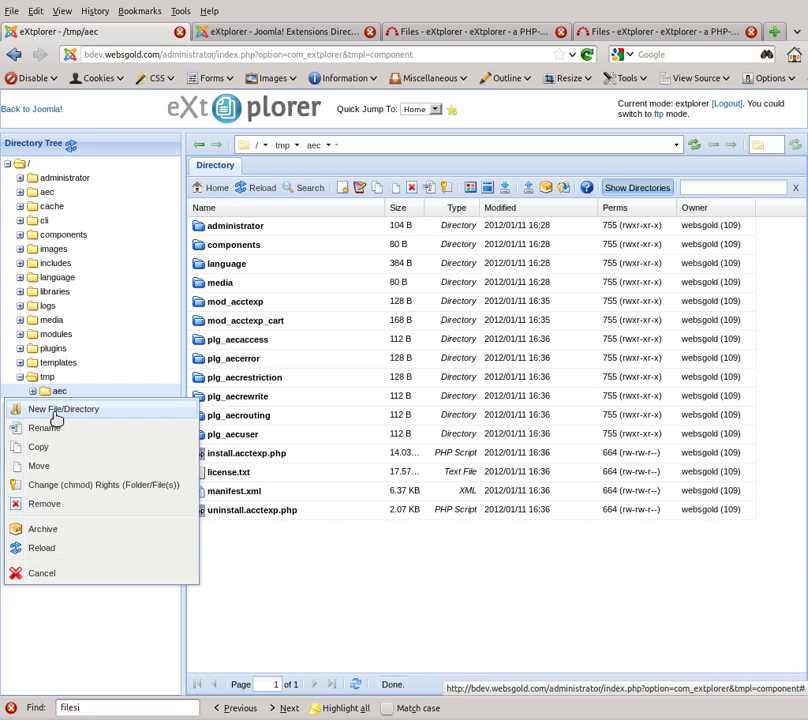
left_click(53, 488)
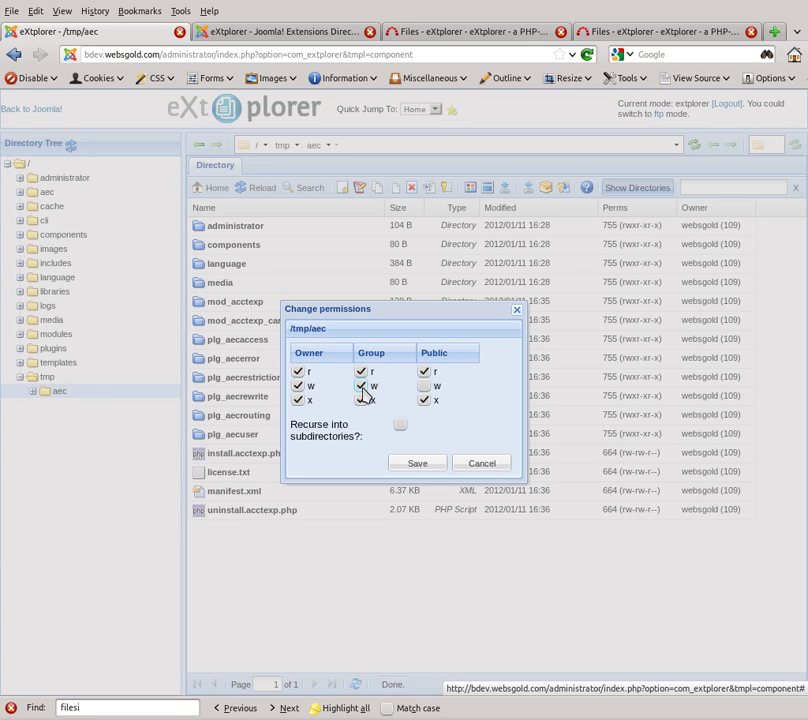
left_click(361, 398)
left_click(424, 386)
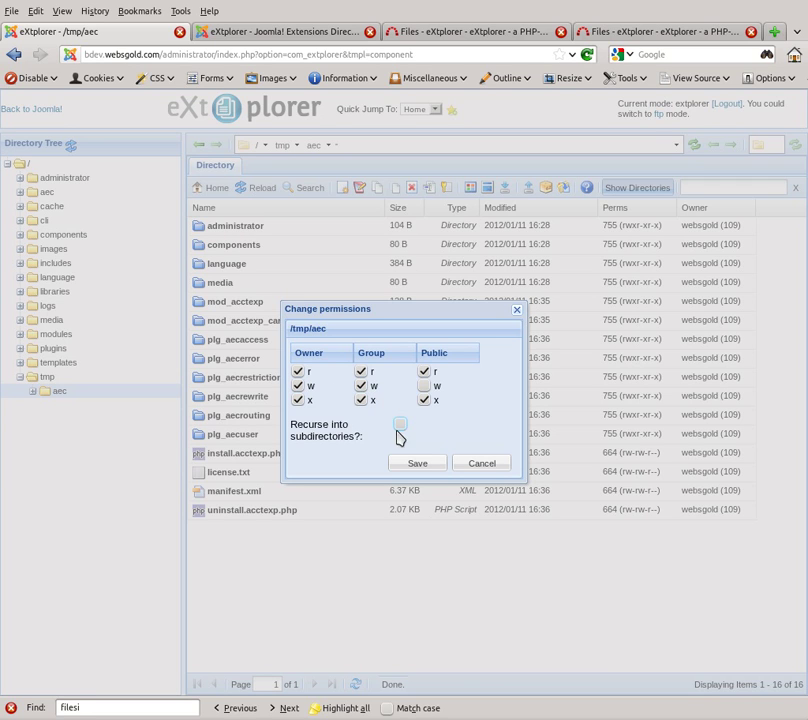
left_click(416, 465)
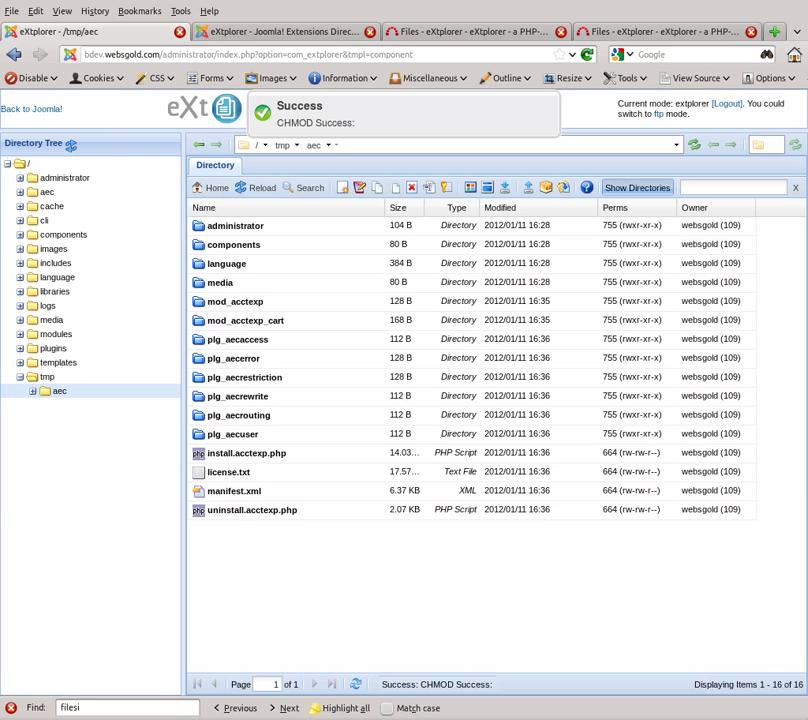
Step: Switch to the two-pane file manager and open the extracted AEC_0.14.6omega_rev4116_FULL folder in Downloads
key("alt+Tab")
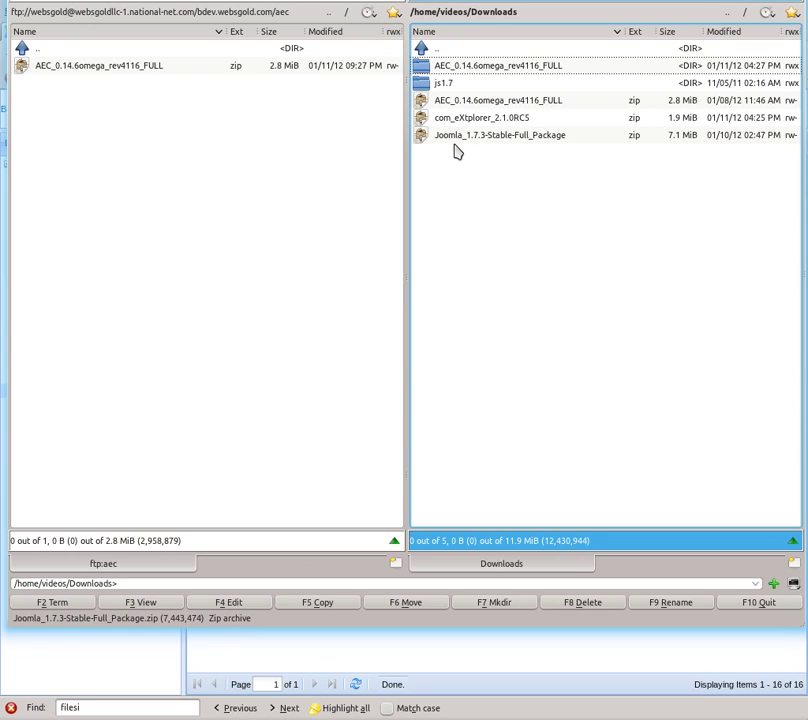
left_click(490, 102)
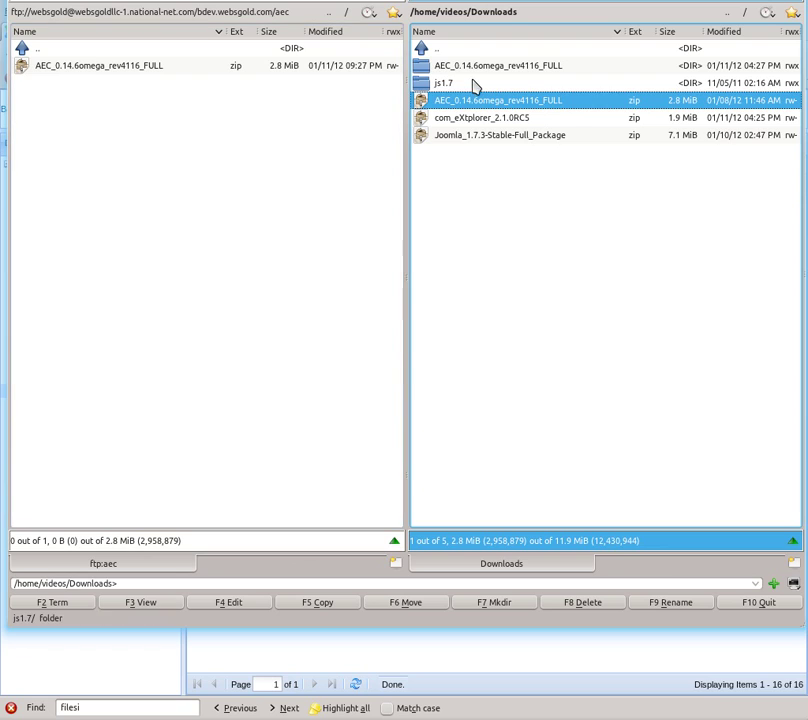
double_click(474, 67)
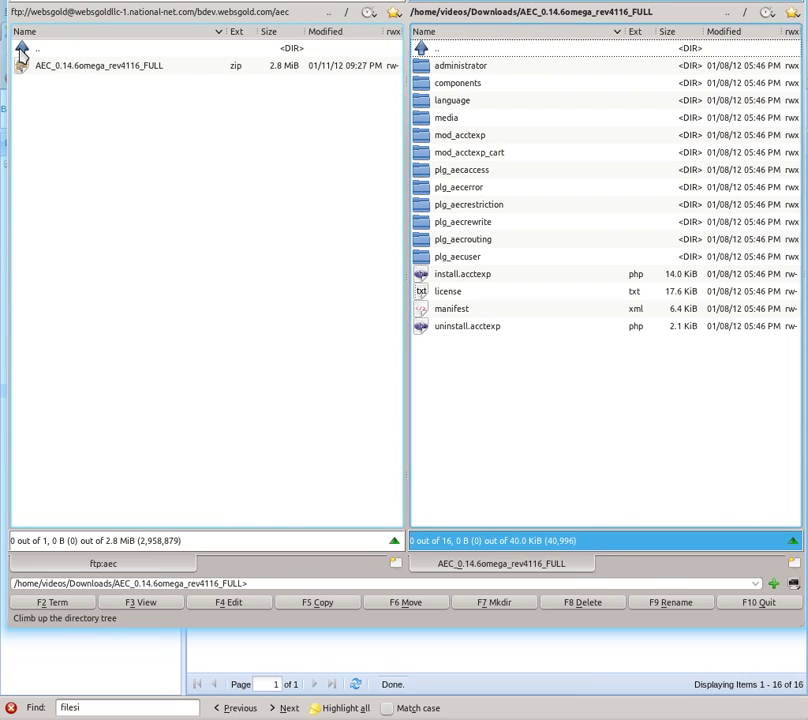
Step: Navigate the FTP side from the aec folder up to the site root and into tmp/aec
double_click(21, 49)
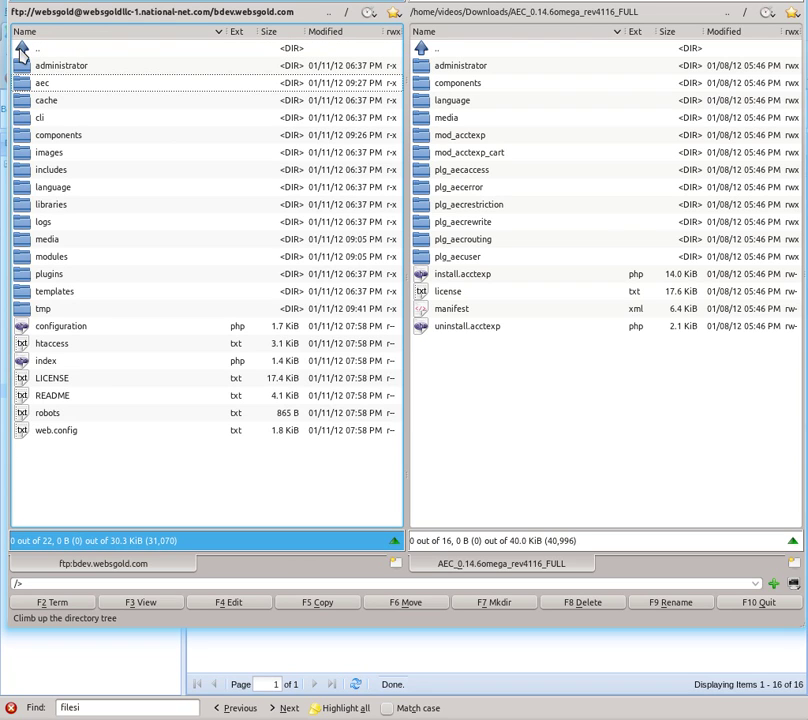
double_click(43, 310)
left_click(43, 66)
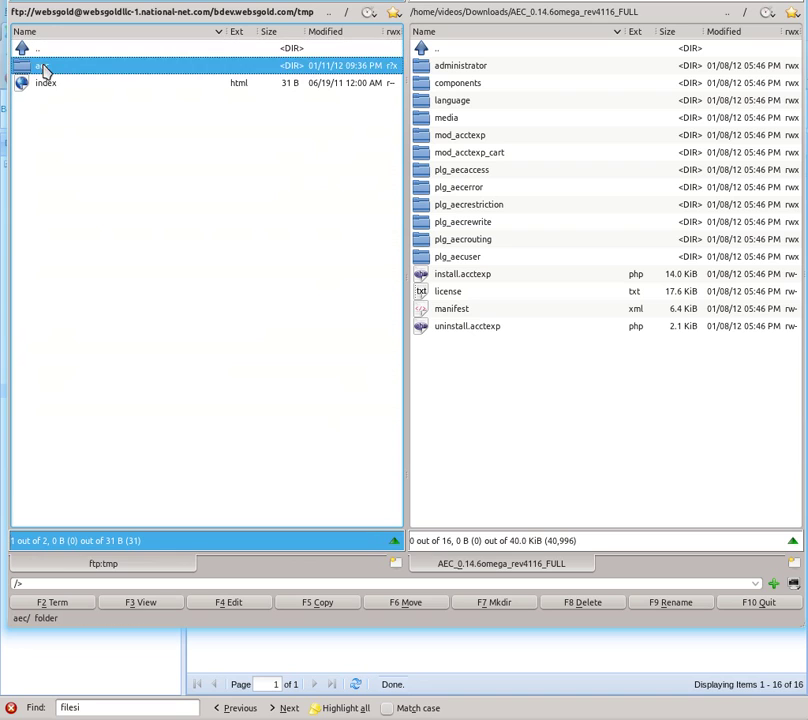
double_click(43, 66)
Step: Select all folders and files of the extracted AEC package, from administrator through uninstall.acctexp
left_click(499, 72)
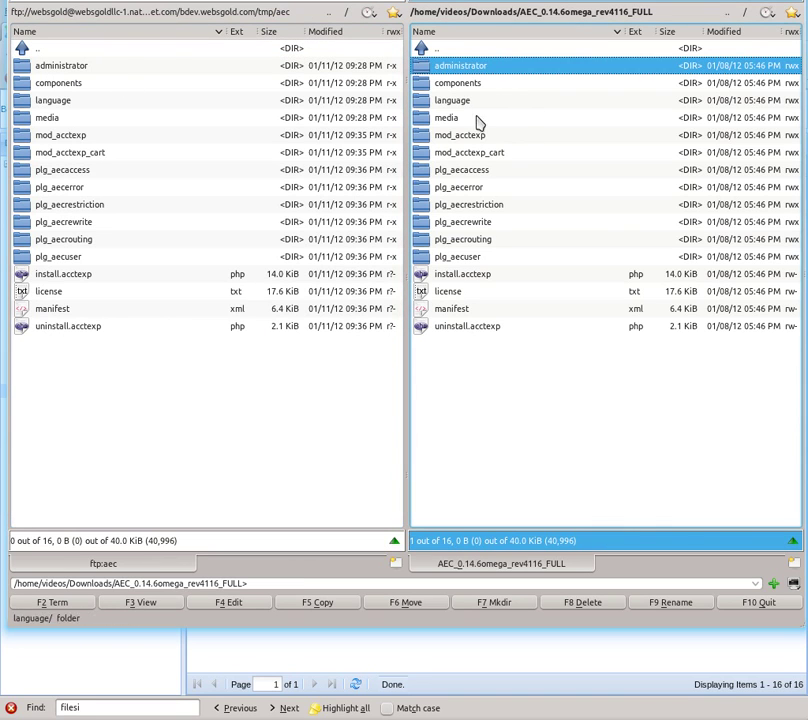
left_click(467, 327, "shift")
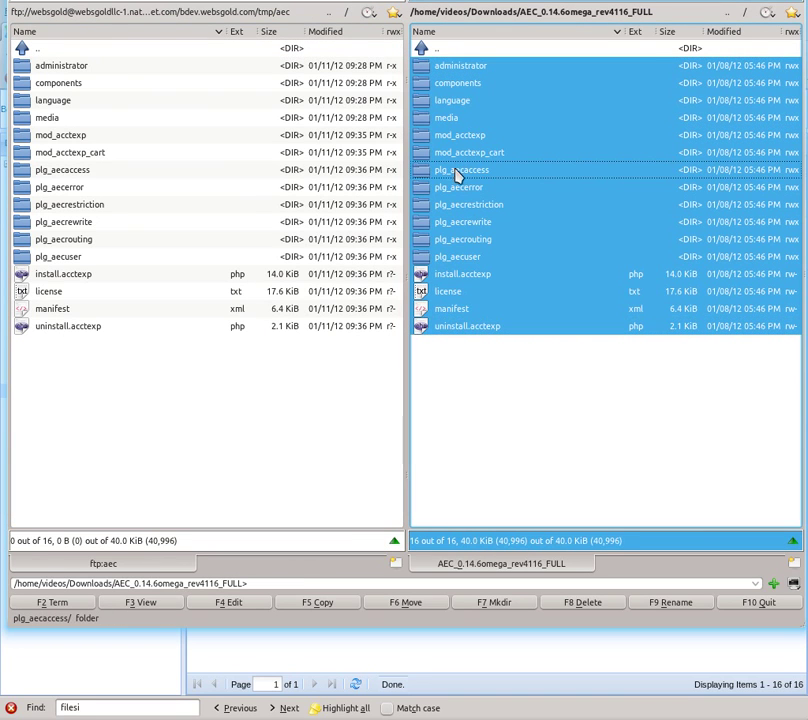
left_click_drag(456, 175, 521, 245)
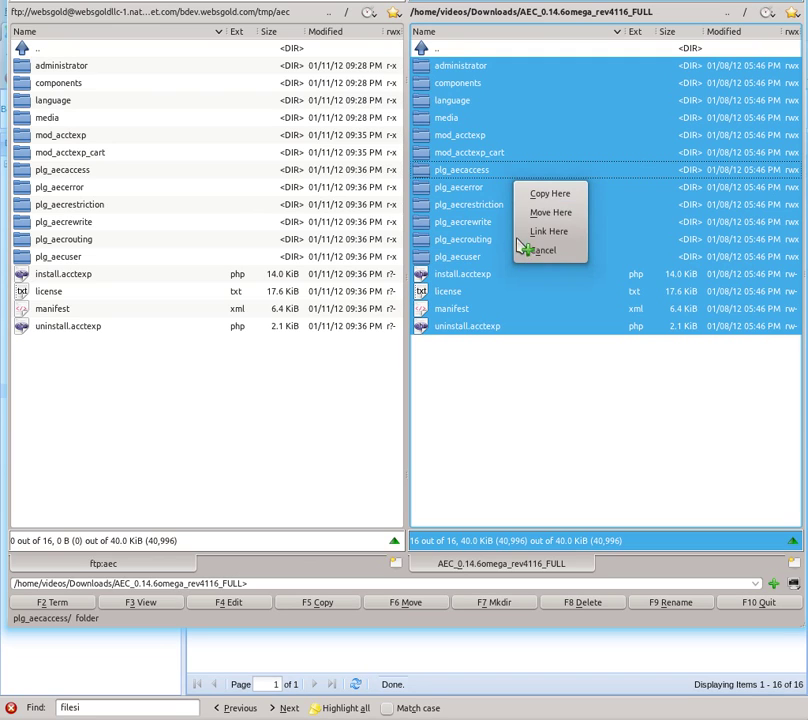
left_click(497, 403)
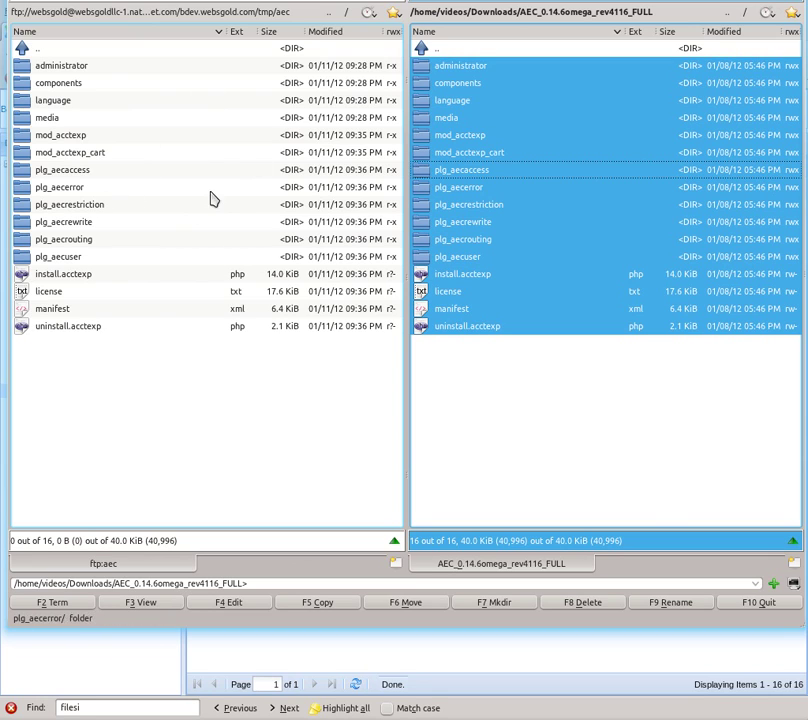
Step: Return from the file manager to Joomla's administration home and open the Extension Manager's install page
left_click(231, 669)
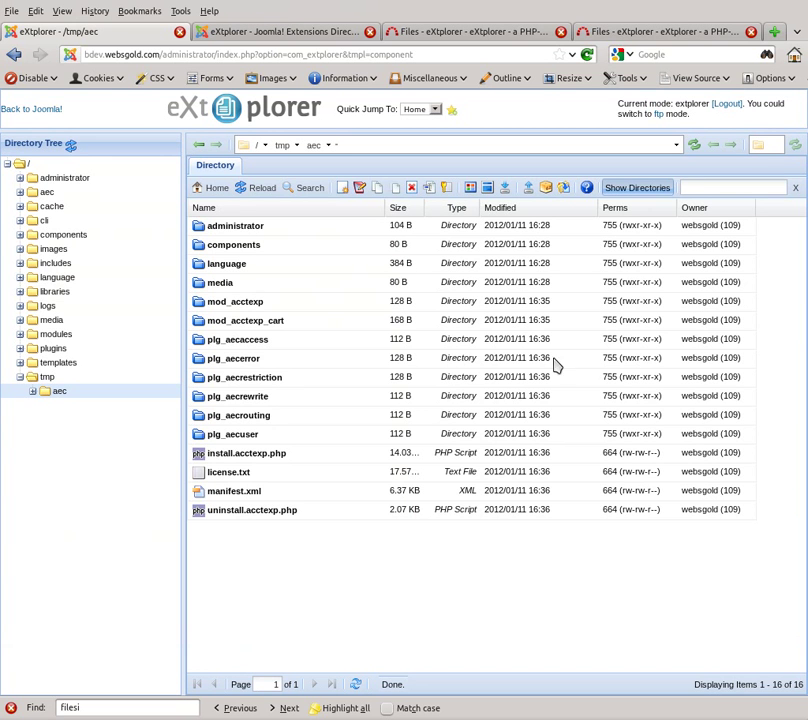
left_click(50, 116)
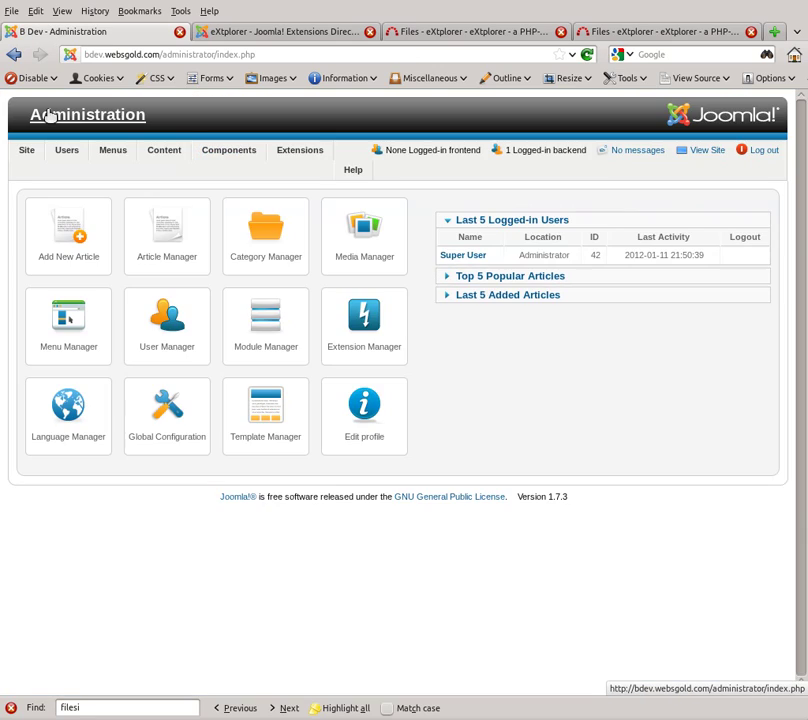
mouse_move(177, 160)
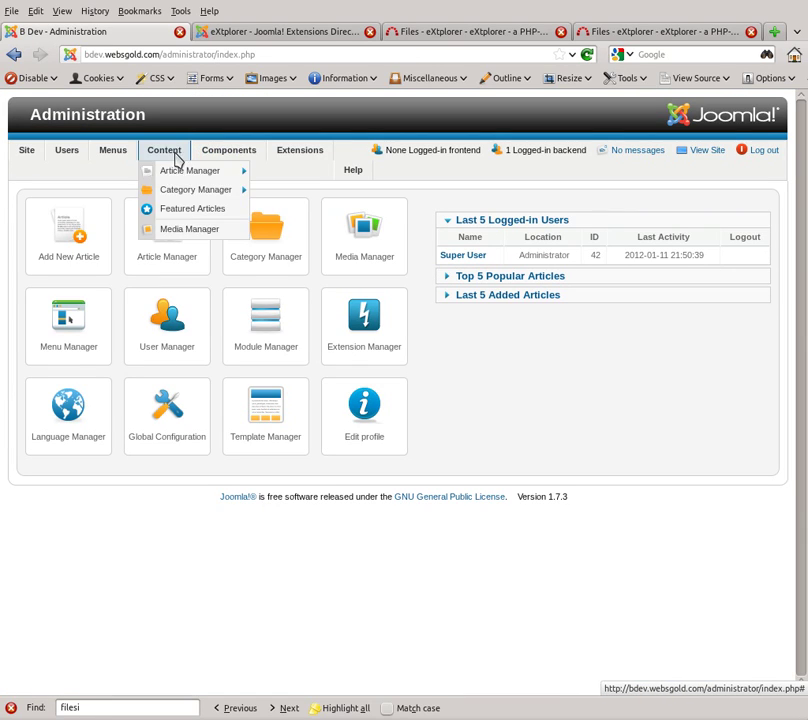
mouse_move(217, 157)
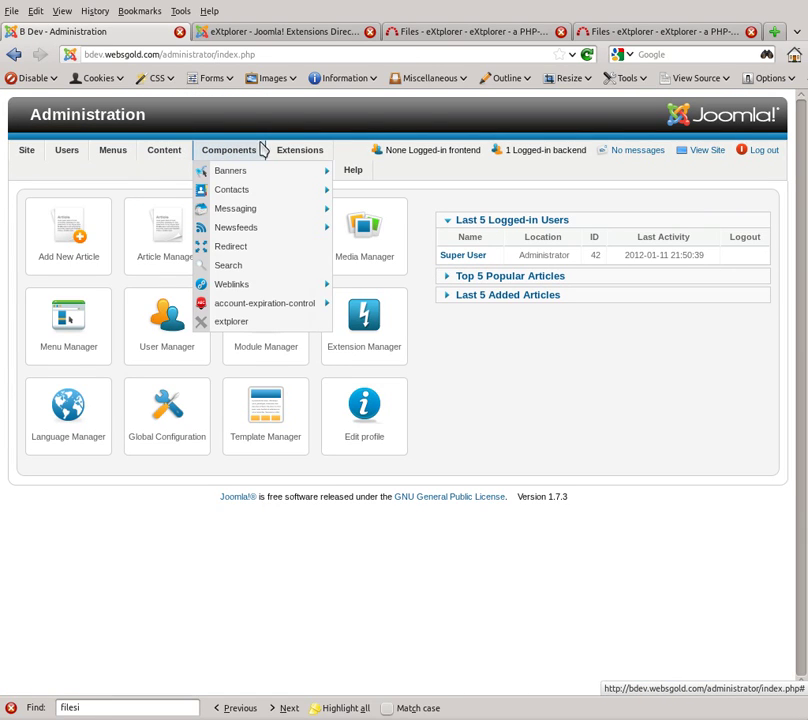
mouse_move(298, 152)
left_click(297, 176)
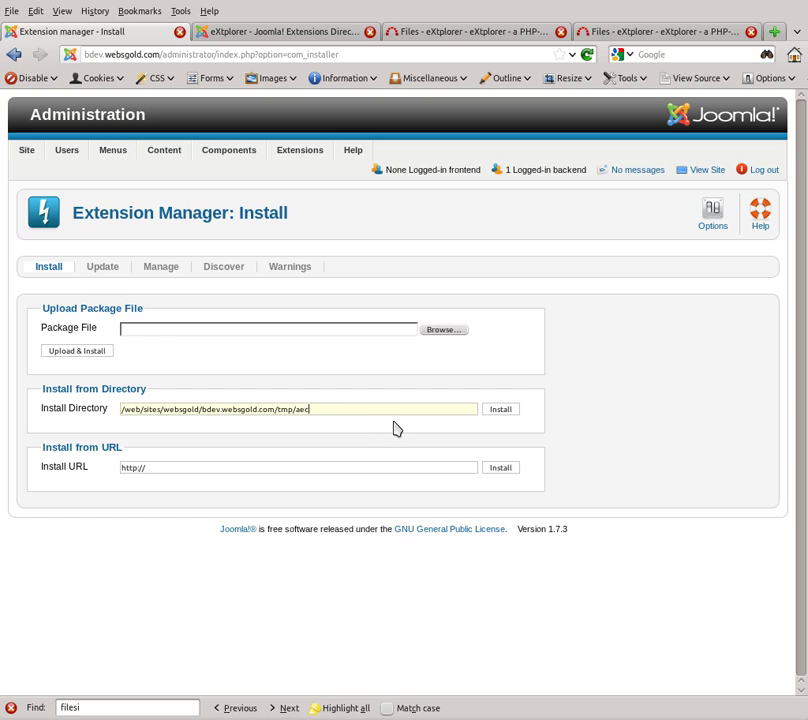
Step: Set the install directory to /web/sites/websgold/bdev.websgold.com/tmp/aec and install the AEC component from it
key("BackSpace")
key("BackSpace")
key("BackSpace")
key("BackSpace")
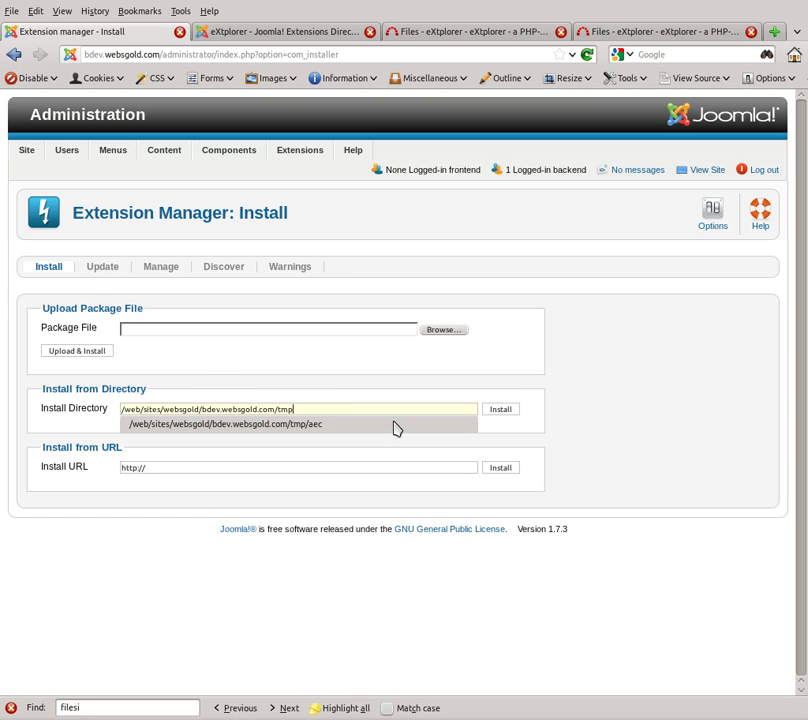
left_click(220, 379)
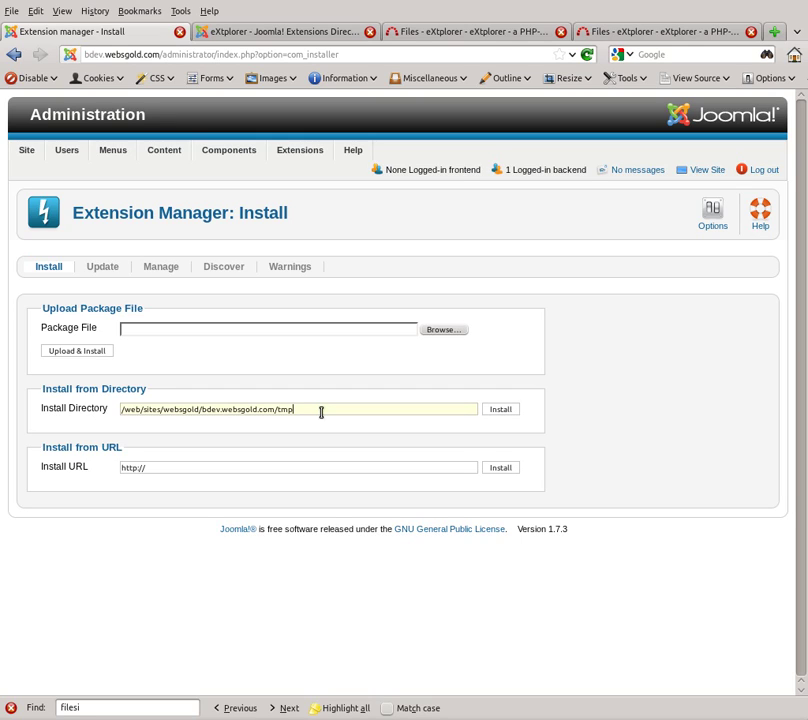
type("/aec")
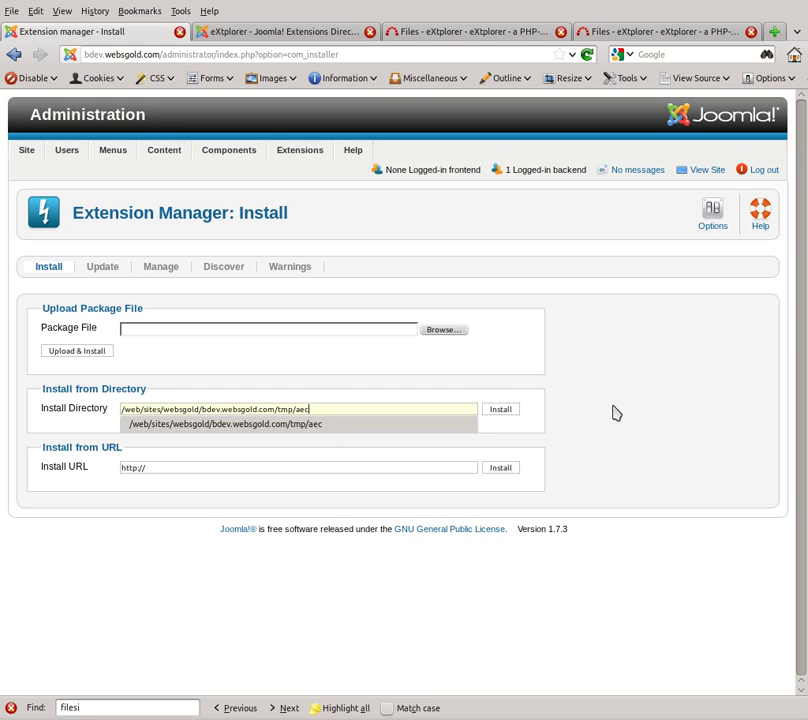
left_click(624, 413)
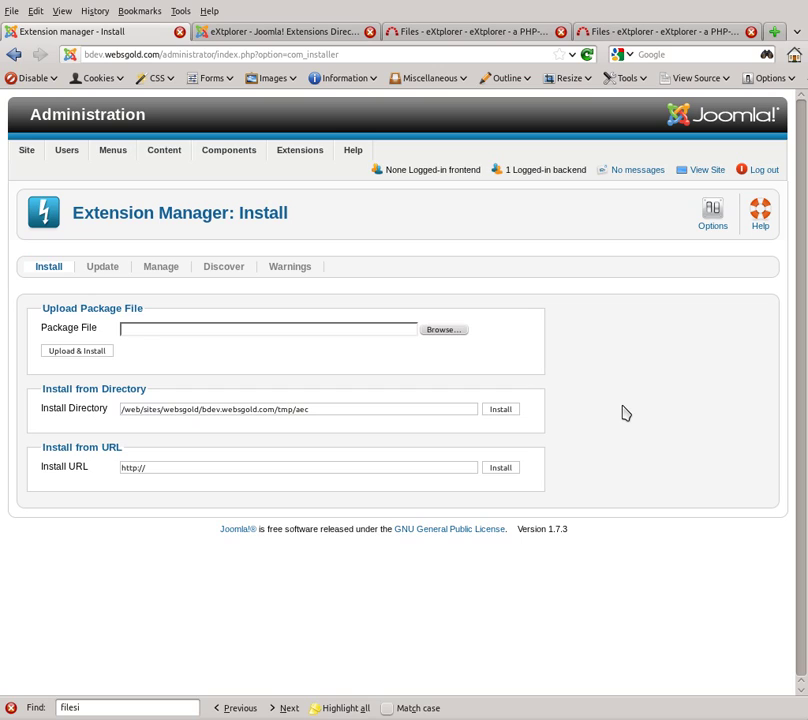
left_click(501, 410)
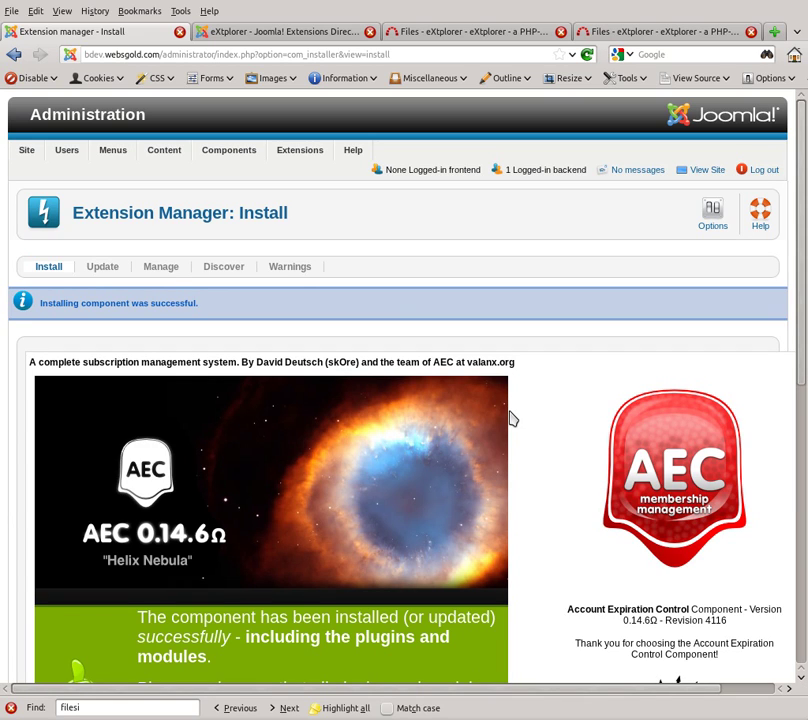
Step: Open the Plug-in Manager and filter the plug-in list by "aec"
scroll(582, 428, "down", 6)
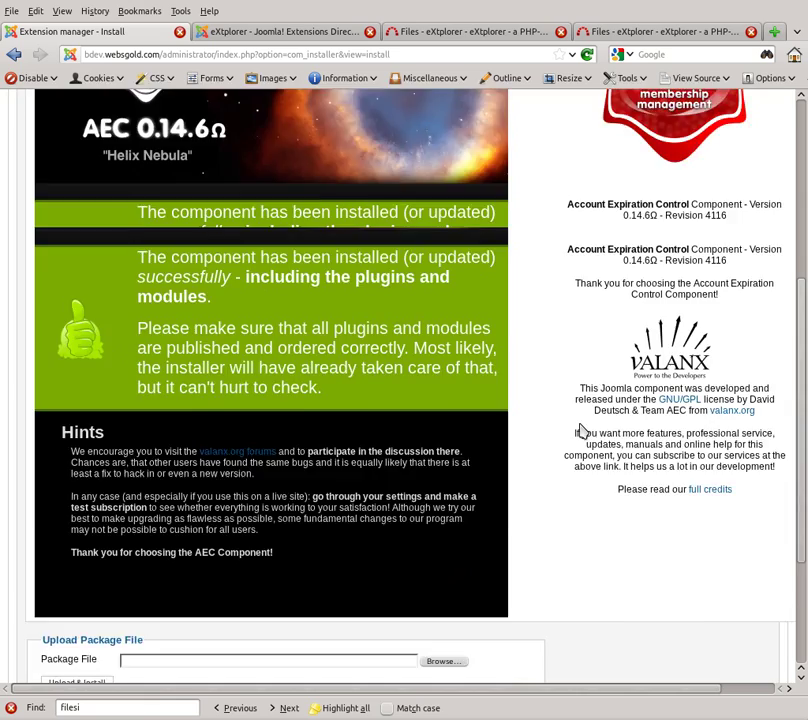
scroll(582, 430, "up", 6)
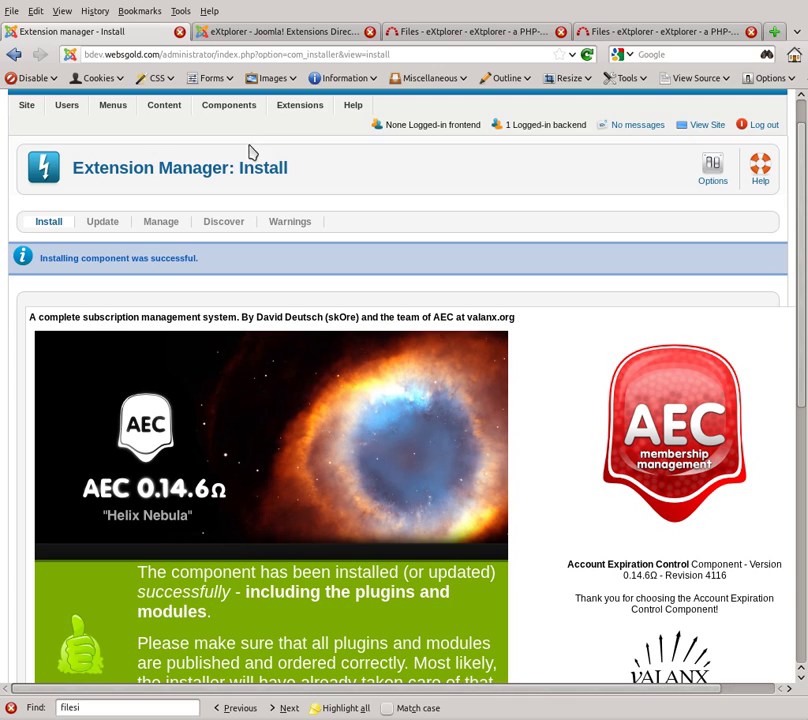
mouse_move(297, 112)
left_click(298, 169)
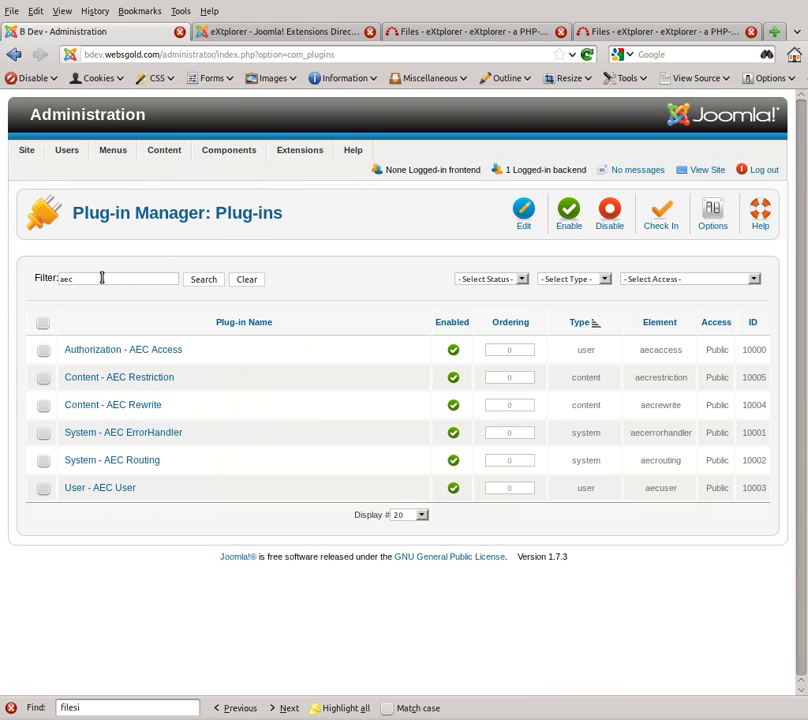
left_click_drag(101, 278, 11, 260)
type("ae")
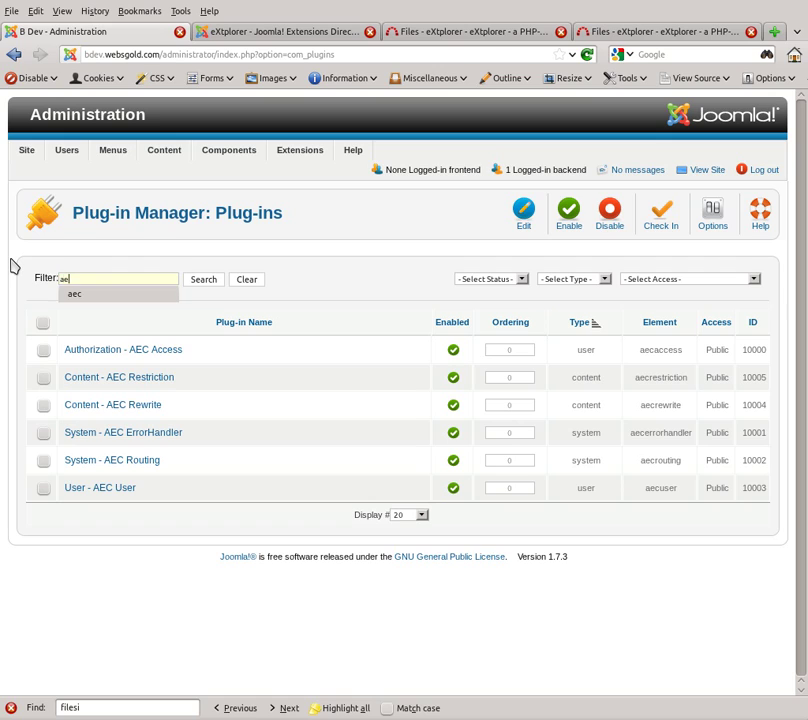
key("Return")
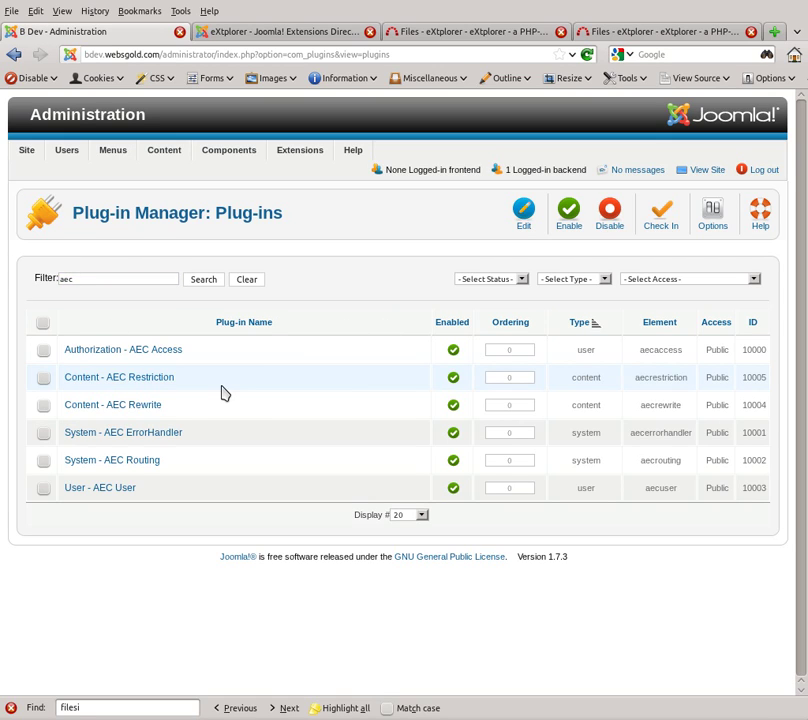
Step: Disable the Content - AEC Restriction and Content - AEC Rewrite plug-ins
left_click(453, 379)
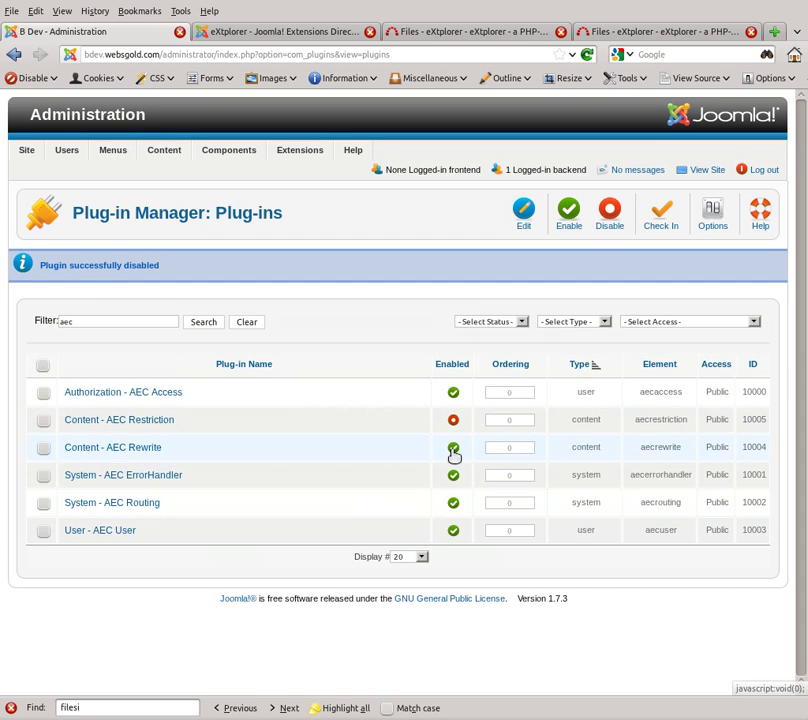
left_click(453, 447)
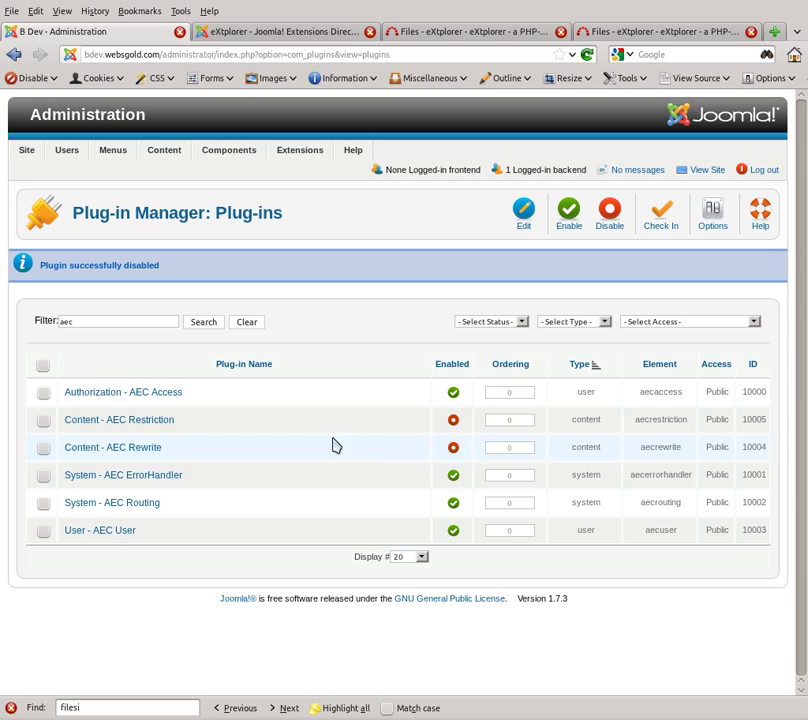